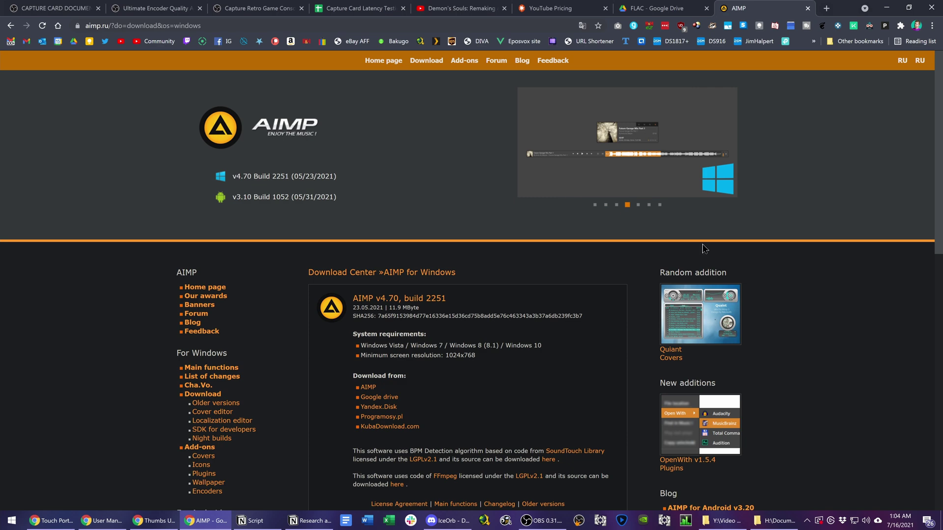
scroll(770, 259, down, 2)
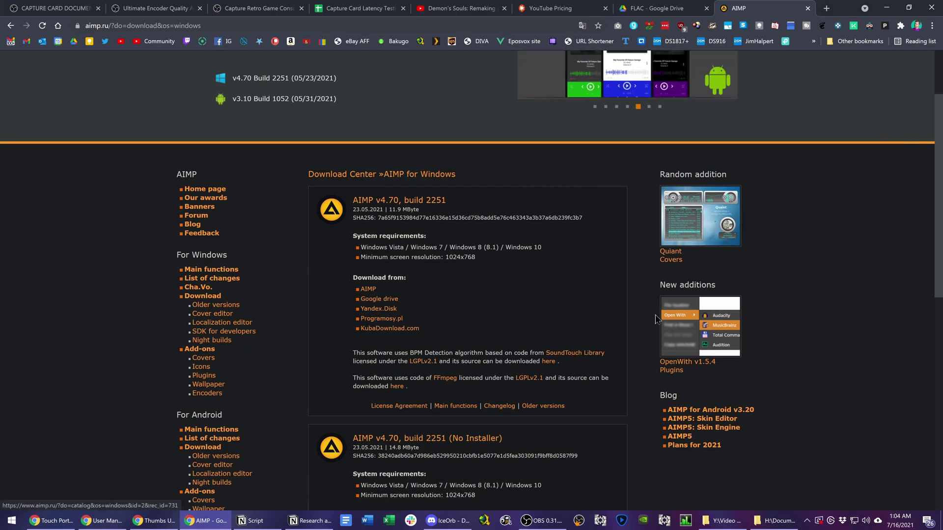
scroll(587, 318, up, 1)
scroll(586, 318, up, 1)
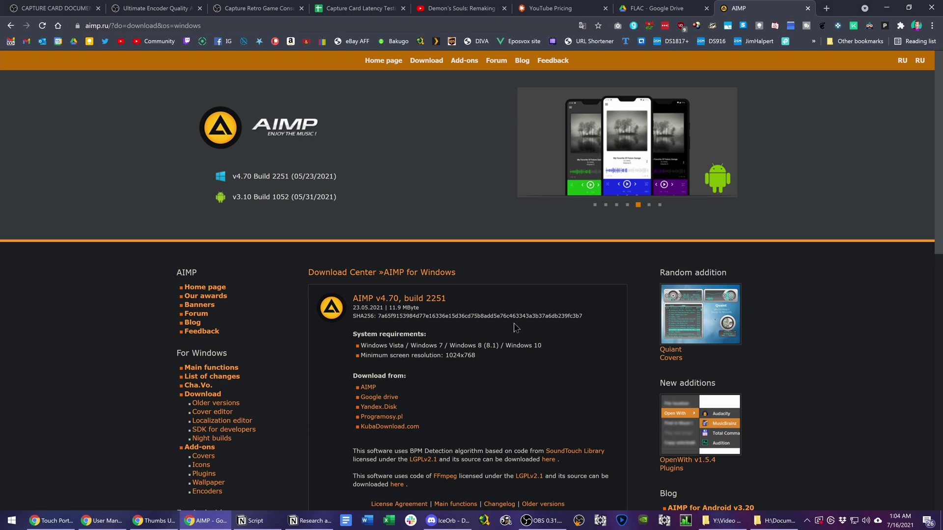
Step: Minimize the browser and delete the existing FLAC tracks, keeping cover.jpg, from H:\Documents\Backing Track FLAC\Morsus
click(886, 8)
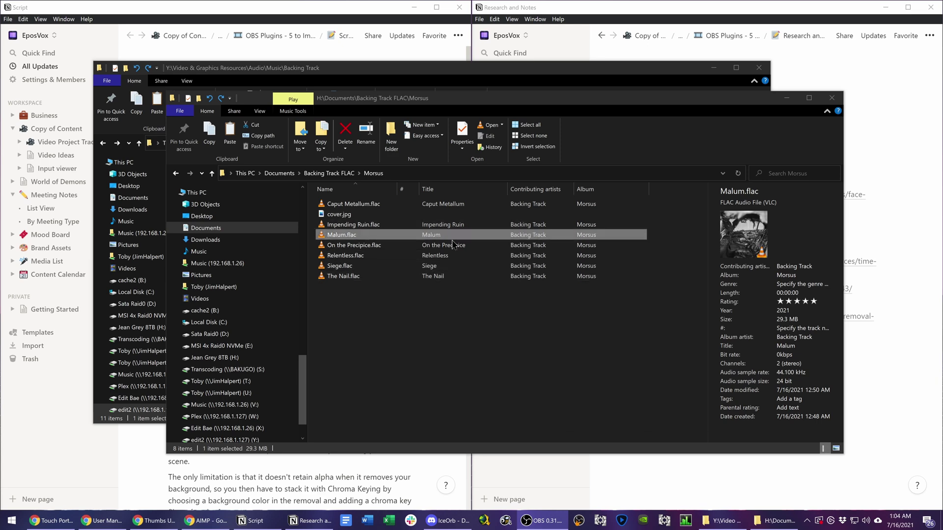
click(520, 236)
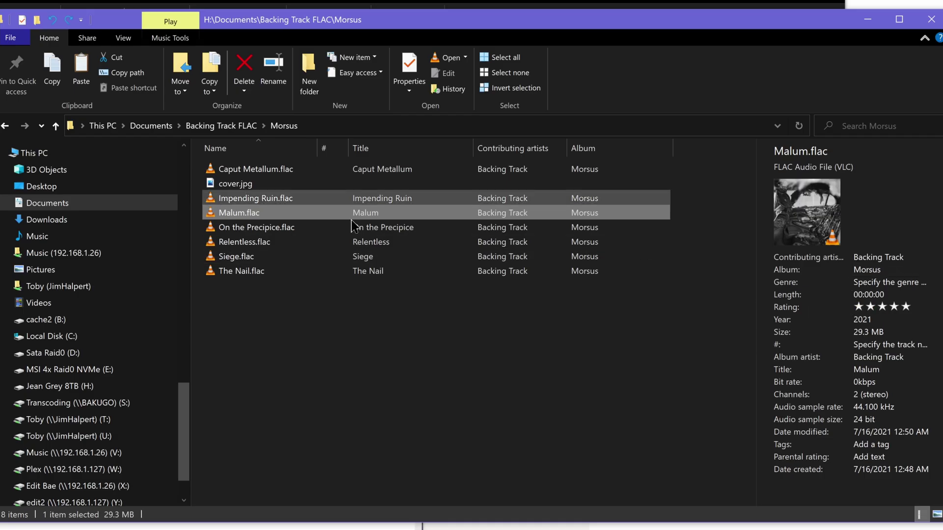
key(ctrl+a)
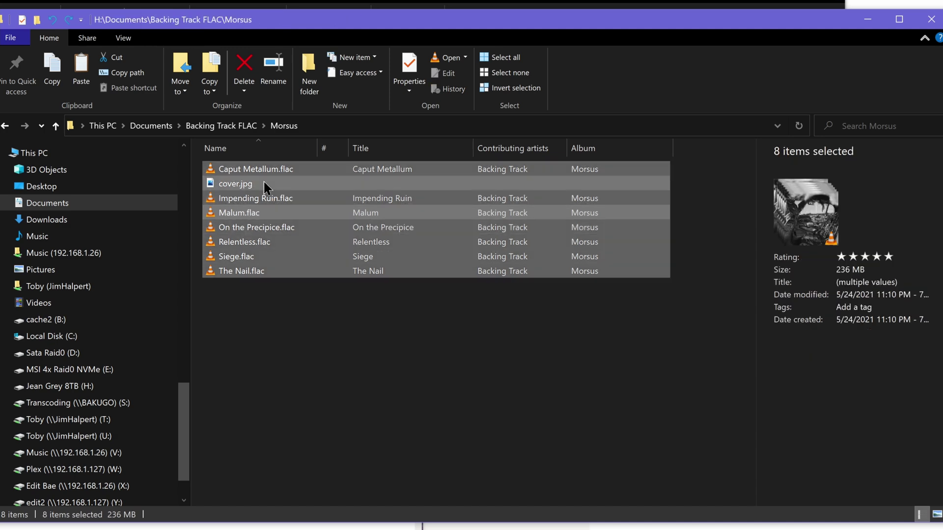
key(Delete)
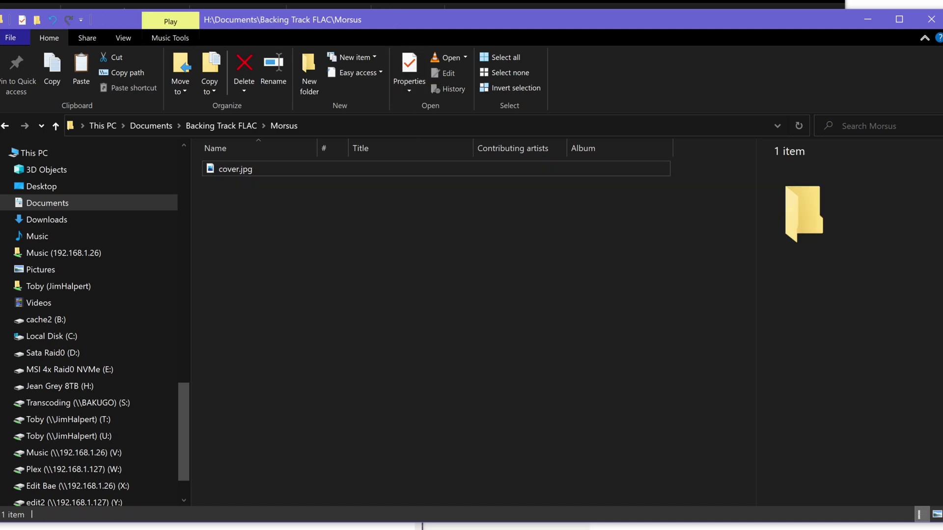
Step: Switch to the Backing Track music folder on the Y: drive and open its Morsus subfolder
key(alt+Tab)
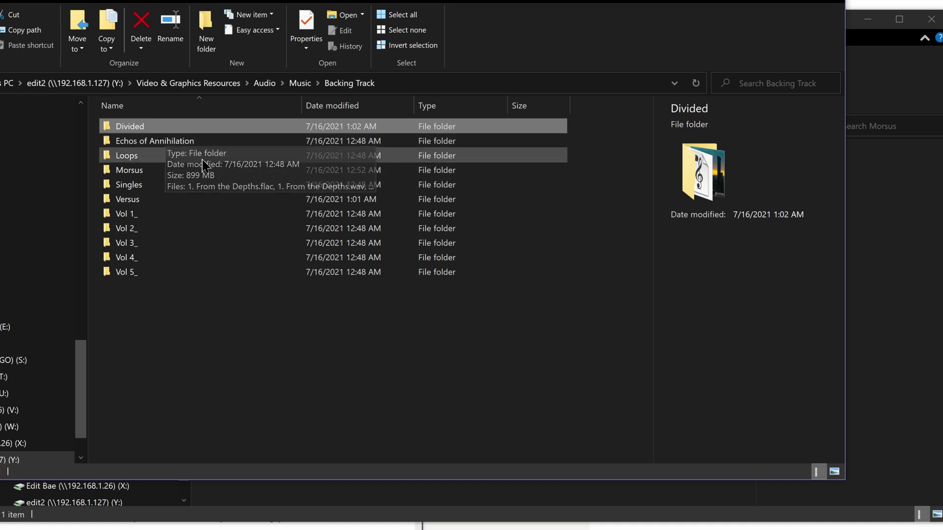
click(923, 170)
click(417, 5)
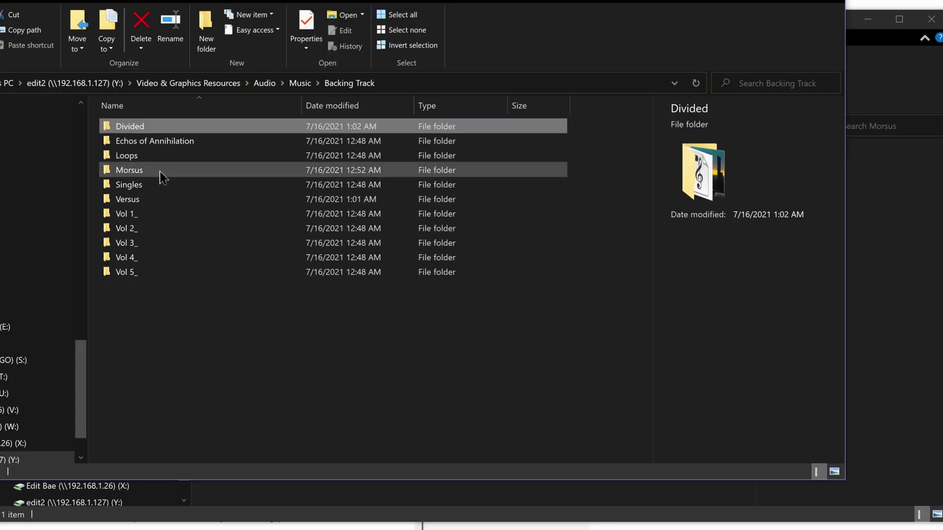
double_click(166, 173)
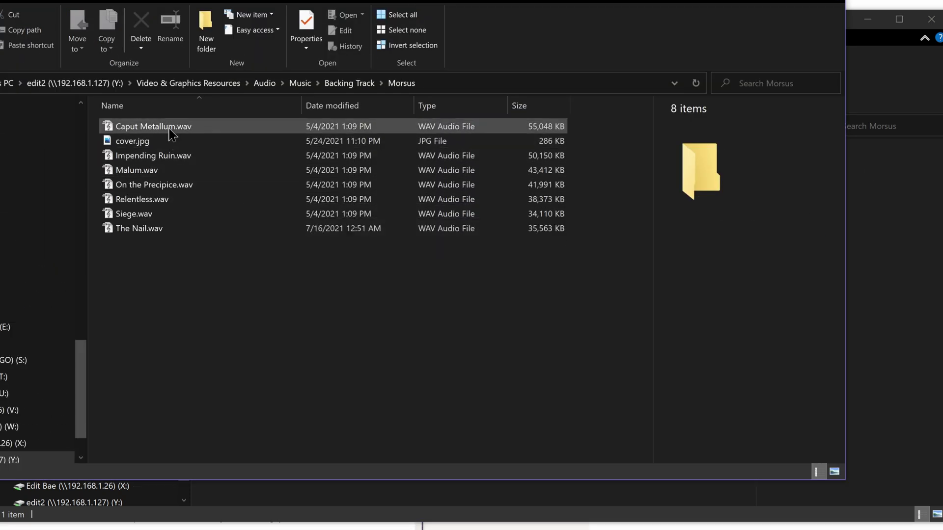
Step: Load all the WAV tracks in the Morsus folder, excluding cover.jpg, into AIMP's audio converter
click(162, 126)
key(ctrl+a)
ctrl+click(164, 141)
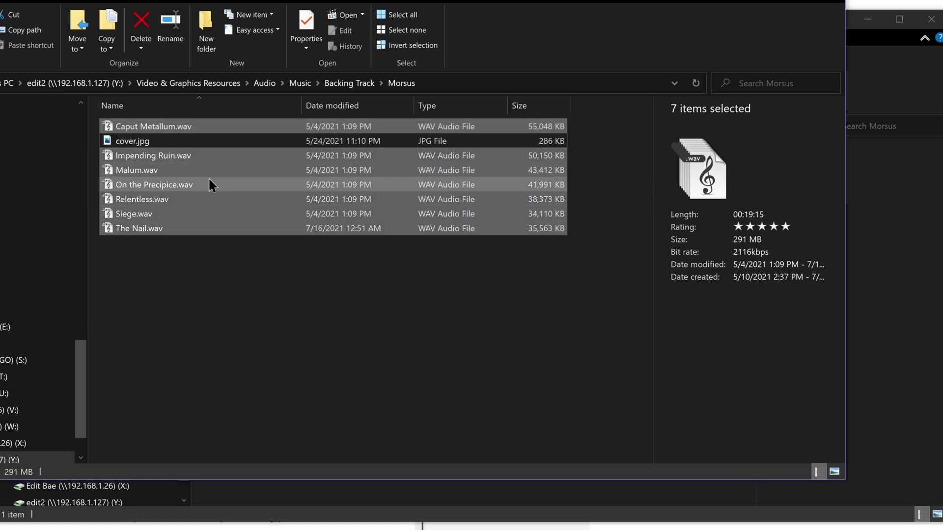
mouse_move(210, 184)
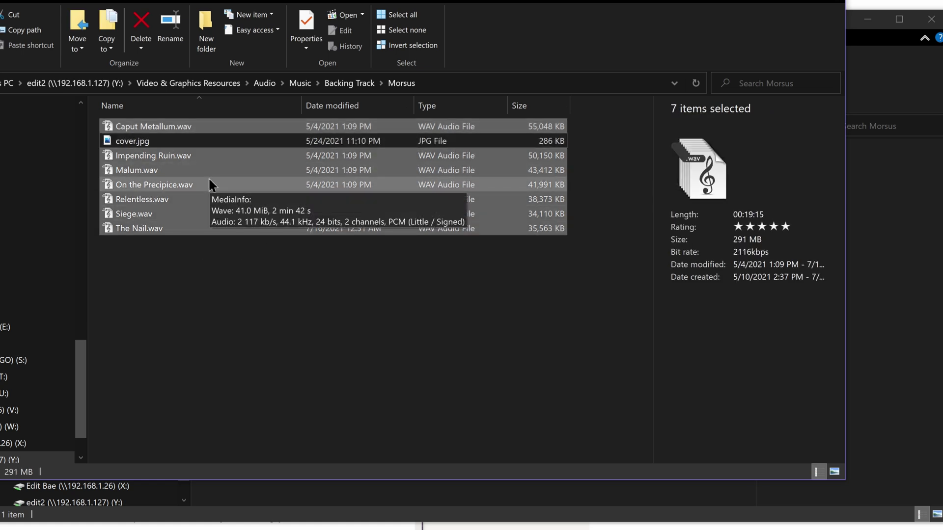
right_click(209, 180)
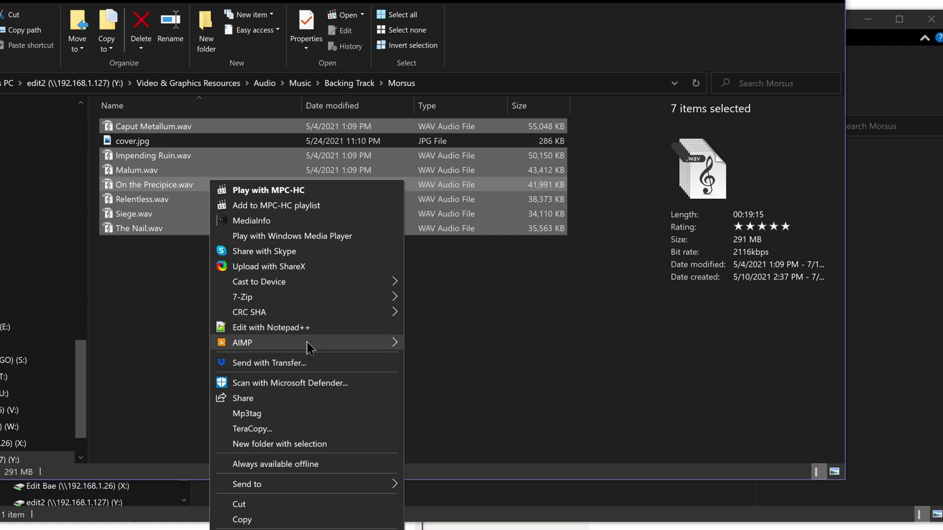
mouse_move(308, 348)
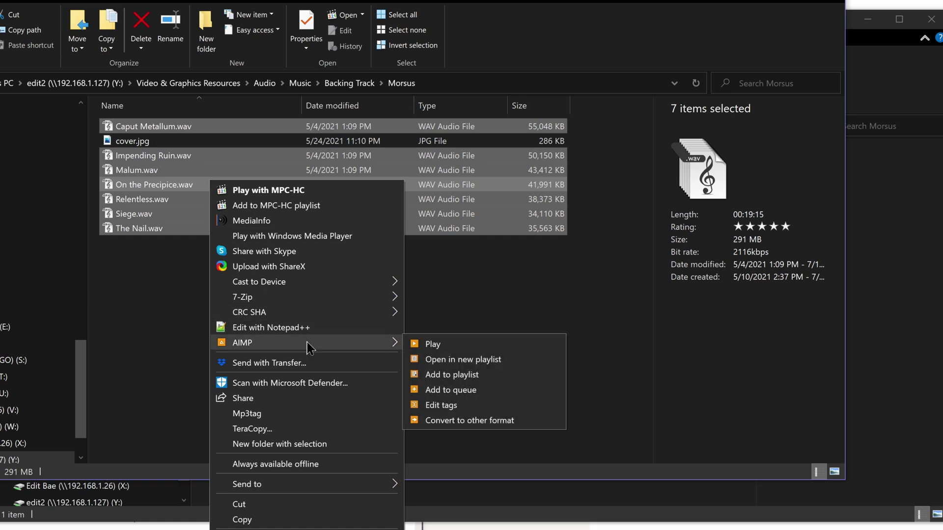
click(472, 421)
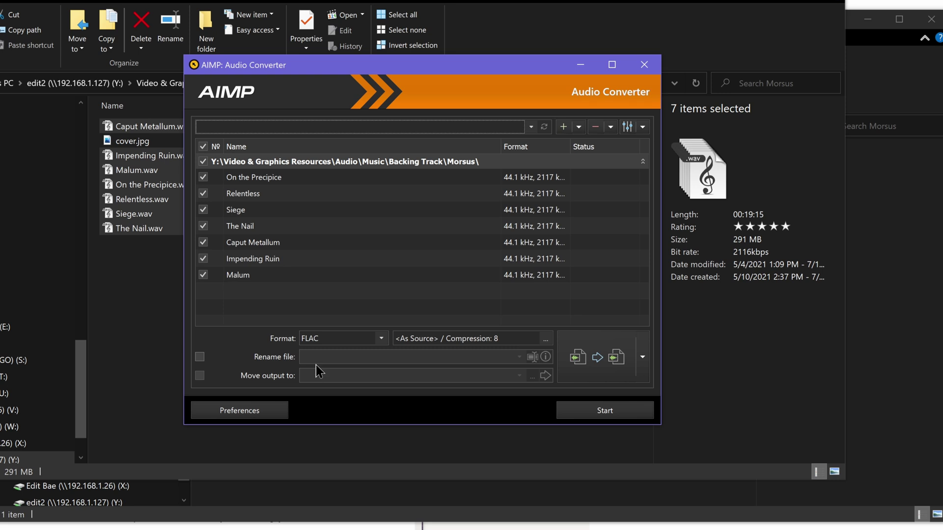
Step: Choose FLAC as the output format and accept its codec parameters with compression 8 and no format overrides
click(363, 337)
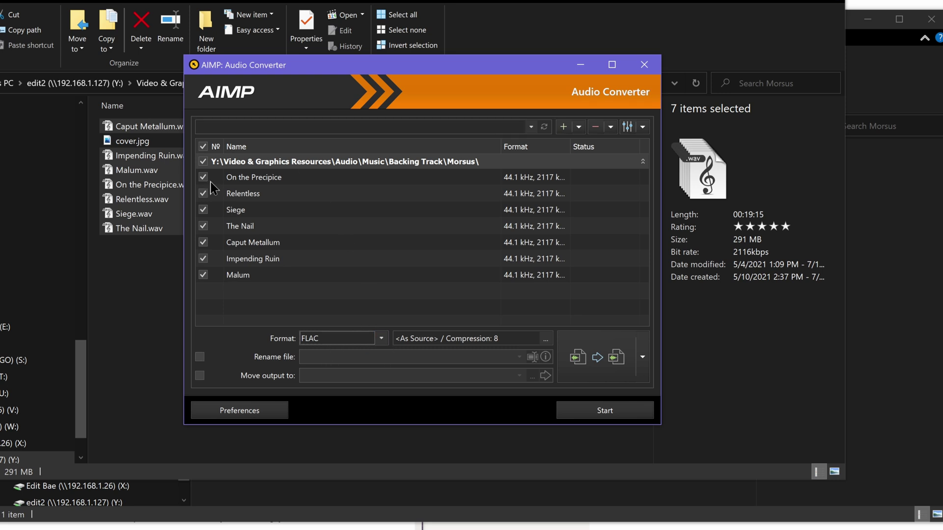
click(380, 339)
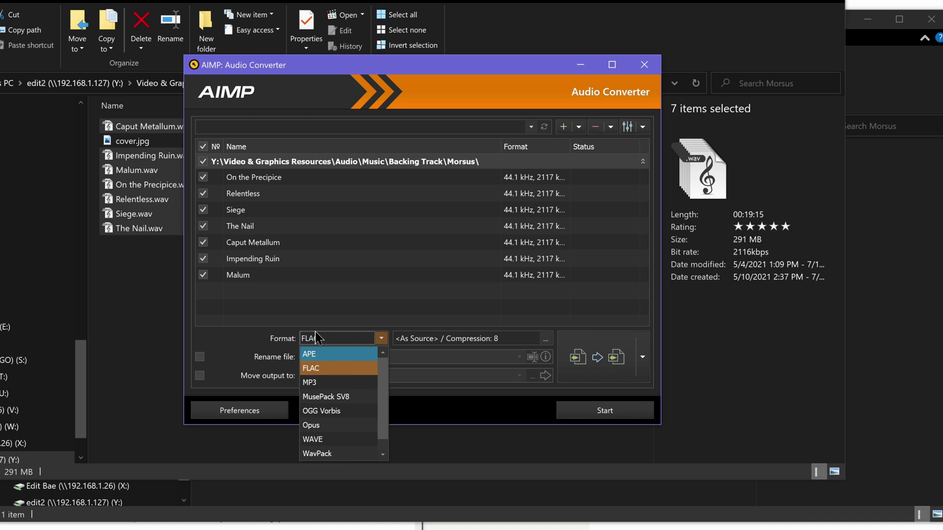
click(334, 368)
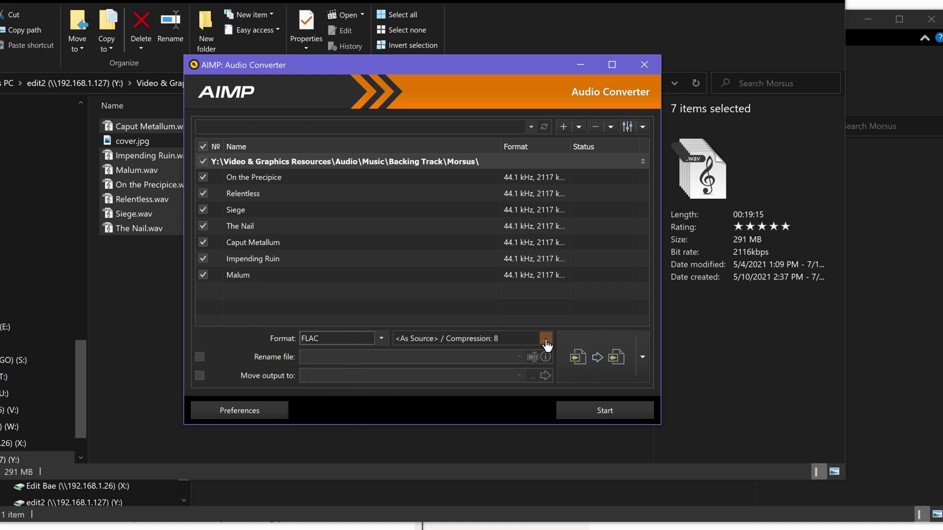
click(543, 338)
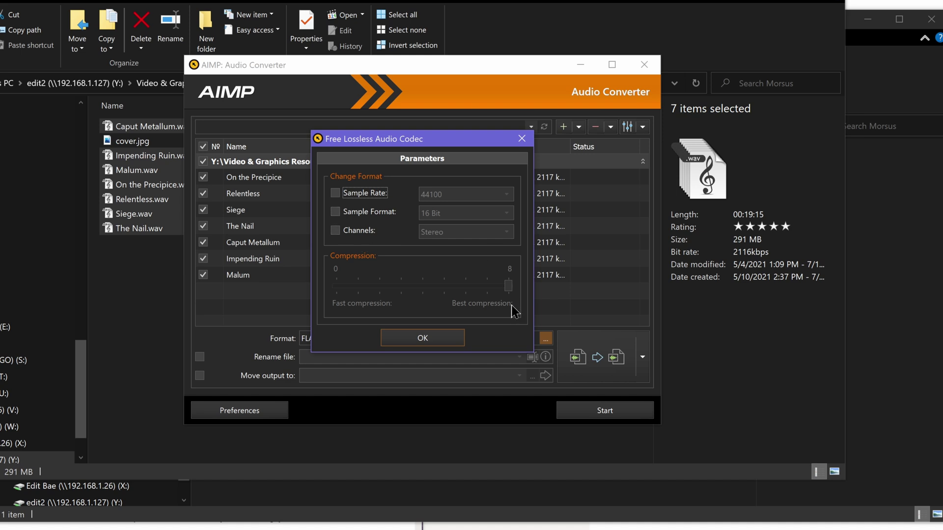
drag(390, 147, 639, 257)
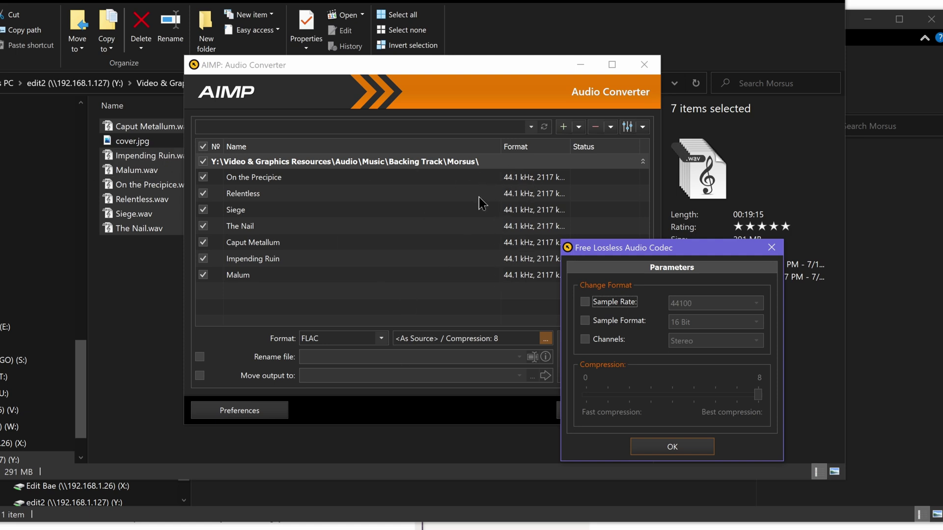
drag(658, 249, 412, 175)
drag(510, 320, 417, 324)
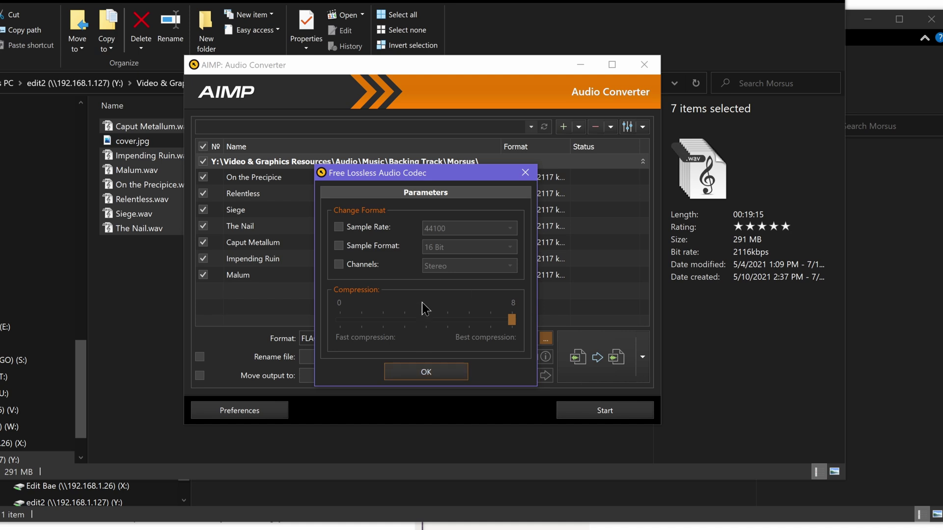
click(436, 373)
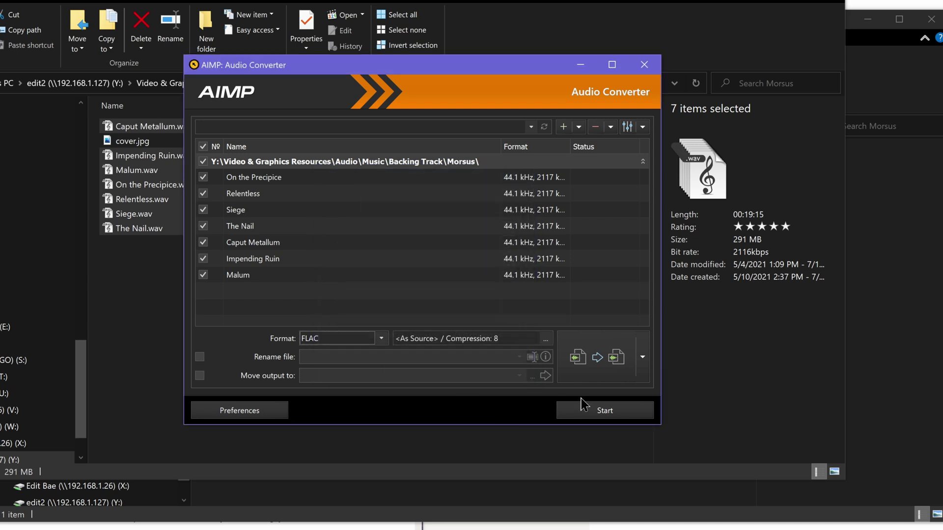
Step: Run the FLAC conversion, set its completion report not to show again, and close the converter
click(605, 412)
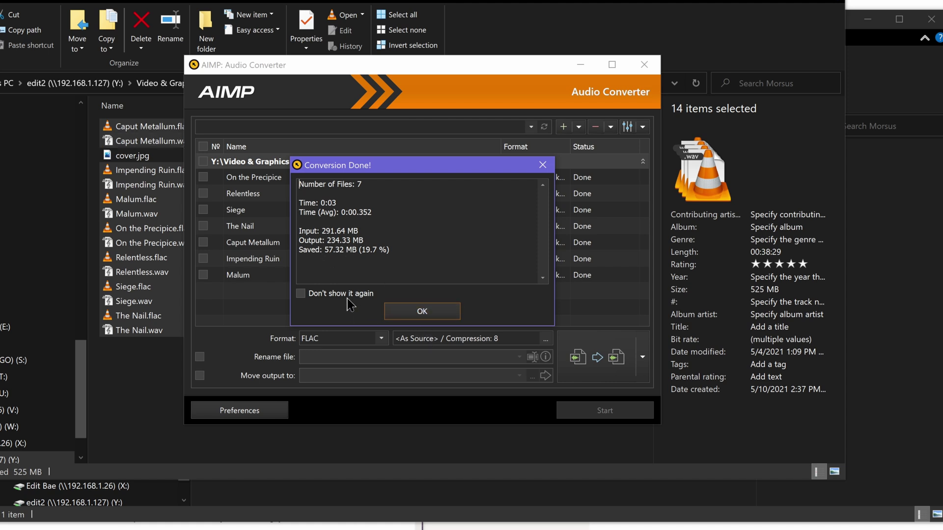
click(322, 294)
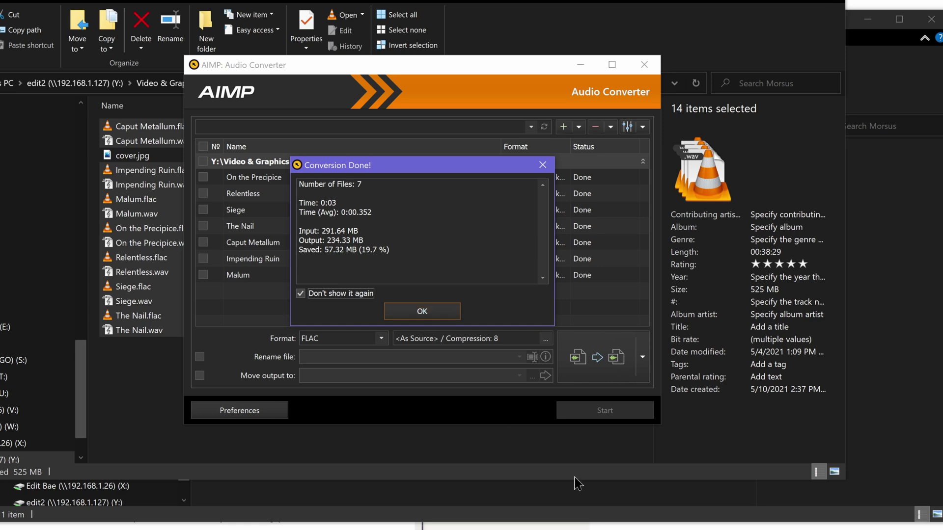
click(421, 312)
click(644, 65)
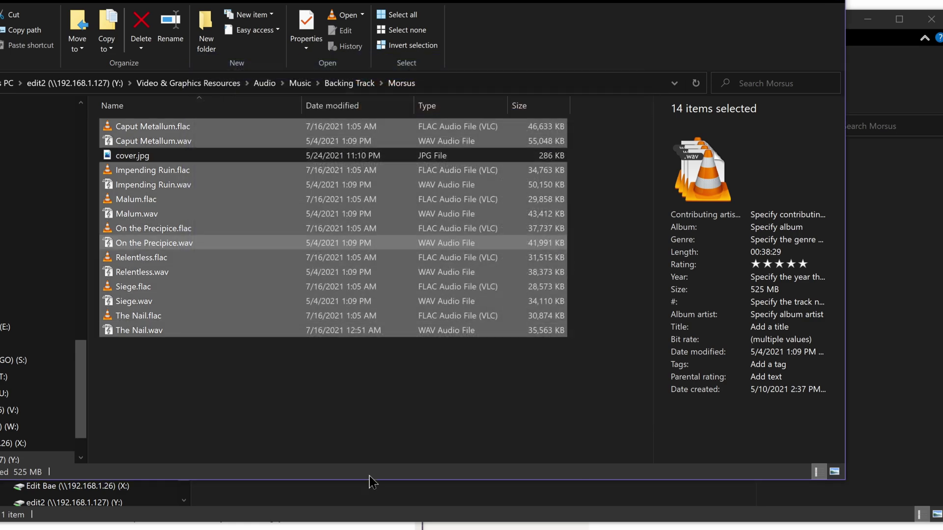
Step: Move only the newly converted FLAC files to H:\Documents\Backing Track FLAC\Morsus and check both Morsus folders
click(295, 383)
click(147, 126)
ctrl+click(152, 170)
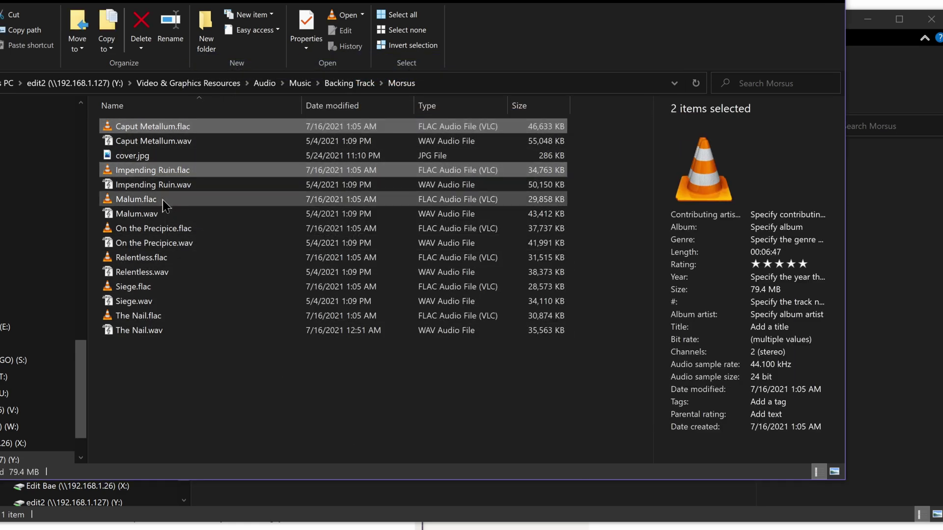
ctrl+click(166, 201)
ctrl+click(162, 228)
ctrl+click(157, 257)
ctrl+click(147, 287)
ctrl+click(147, 316)
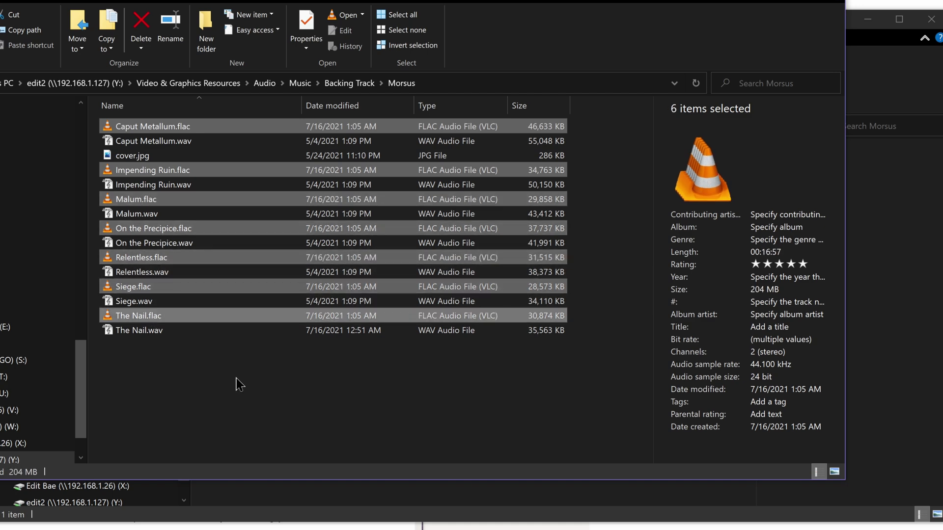
click(451, 508)
drag(403, 338, 402, 337)
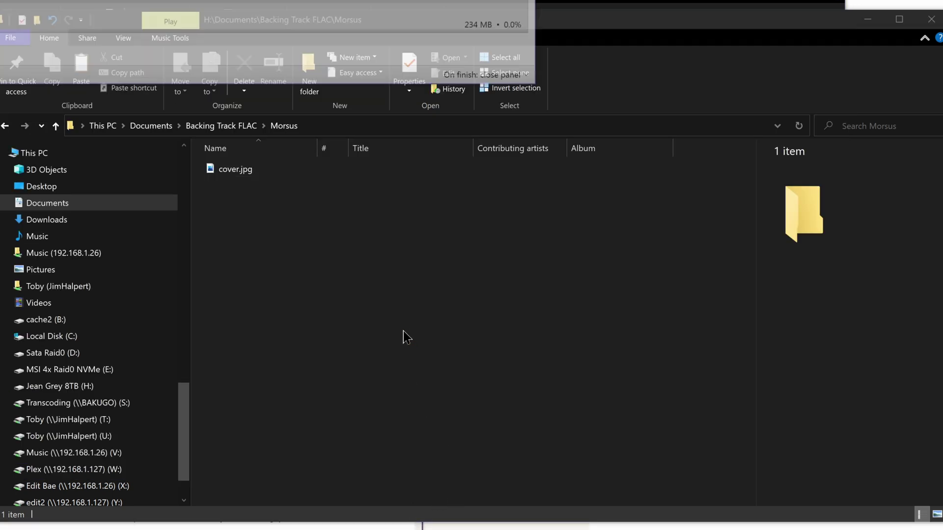
click(393, 212)
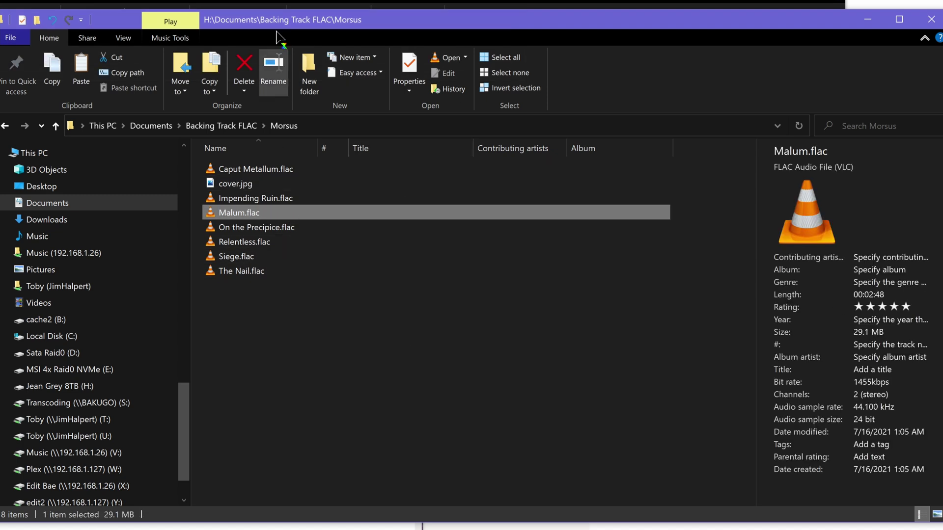
click(280, 4)
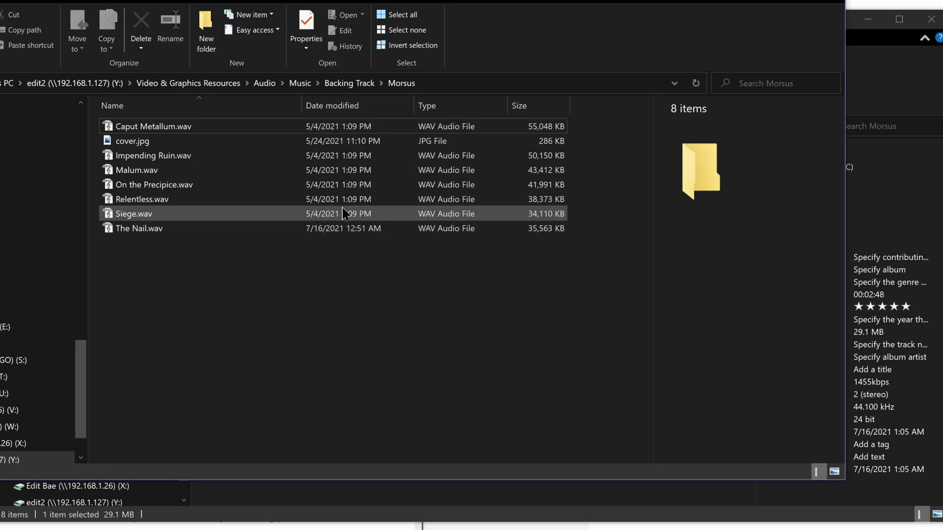
Step: Open all the moved FLAC tracks, excluding cover.jpg, in AIMP's Advanced Tag Editor and select every track in its list
key(alt+Tab)
key(ctrl+a)
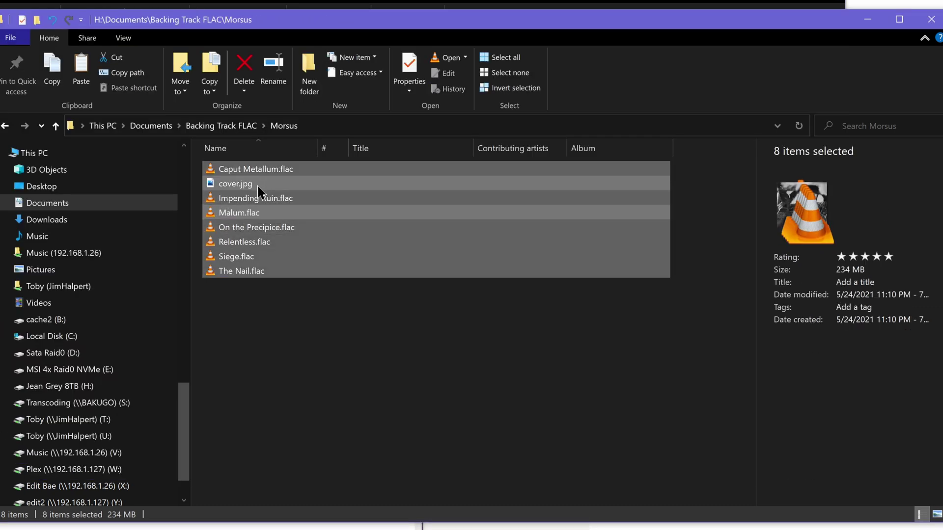
ctrl+click(257, 184)
right_click(300, 224)
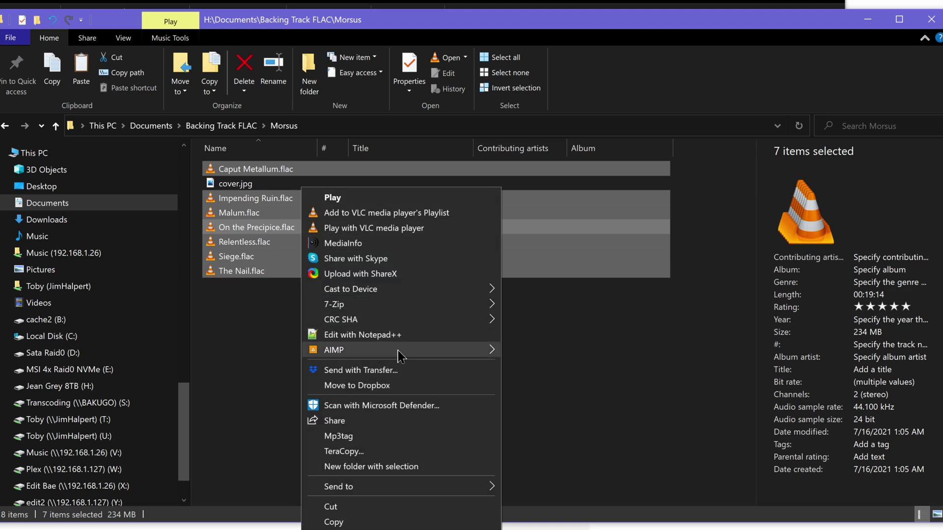
mouse_move(399, 351)
click(568, 412)
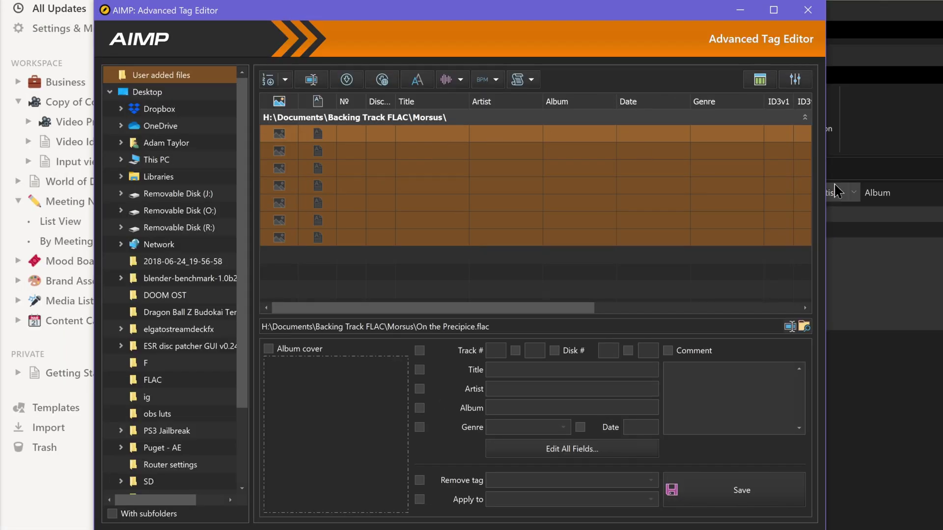
drag(874, 166, 940, 166)
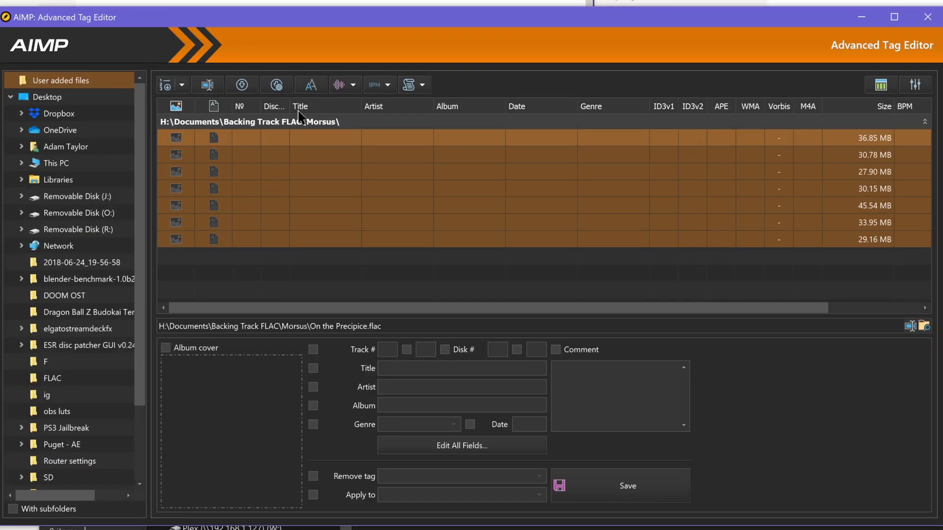
click(322, 139)
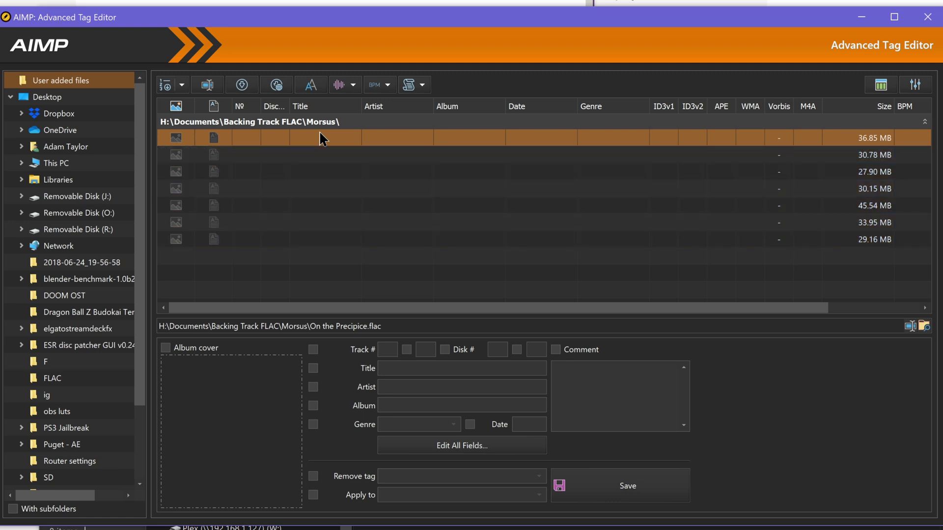
shift+click(409, 241)
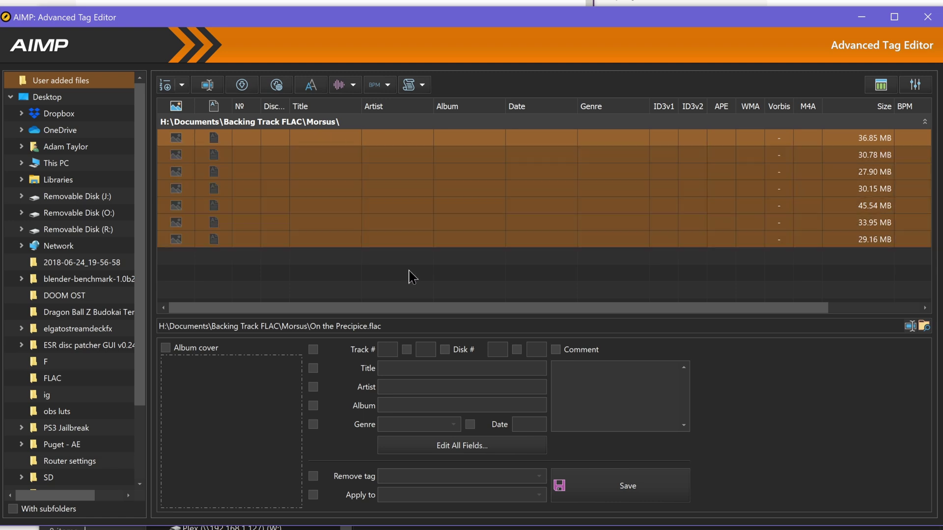
Step: Set the artist to Backing Track and the album to Morsus for all selected tracks
click(313, 387)
click(313, 406)
click(444, 391)
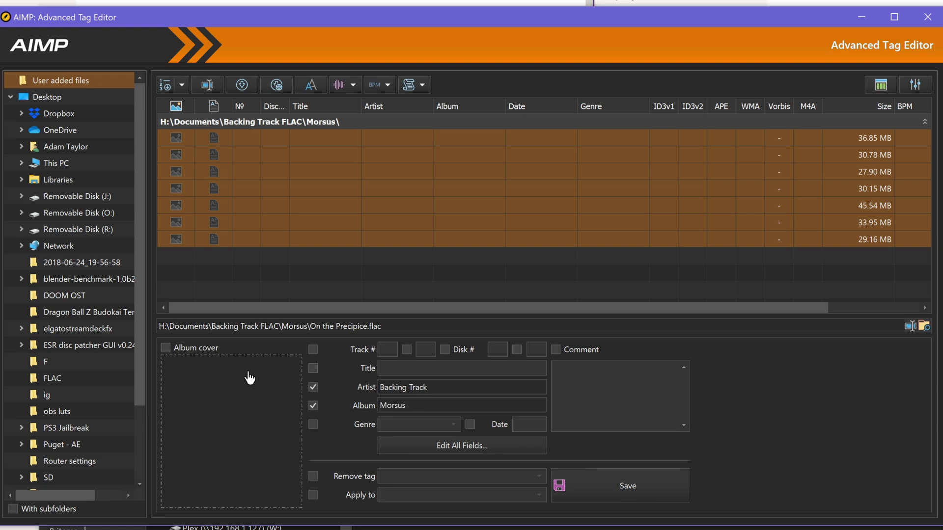
Step: Assign cover.jpg from the Morsus folder as the album cover and save the tags to all selected tracks
double_click(205, 358)
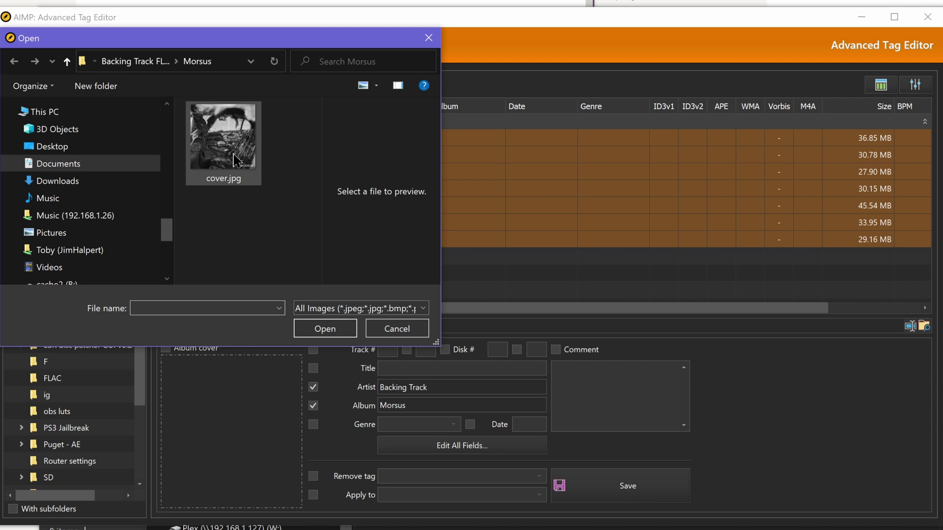
click(224, 142)
click(325, 329)
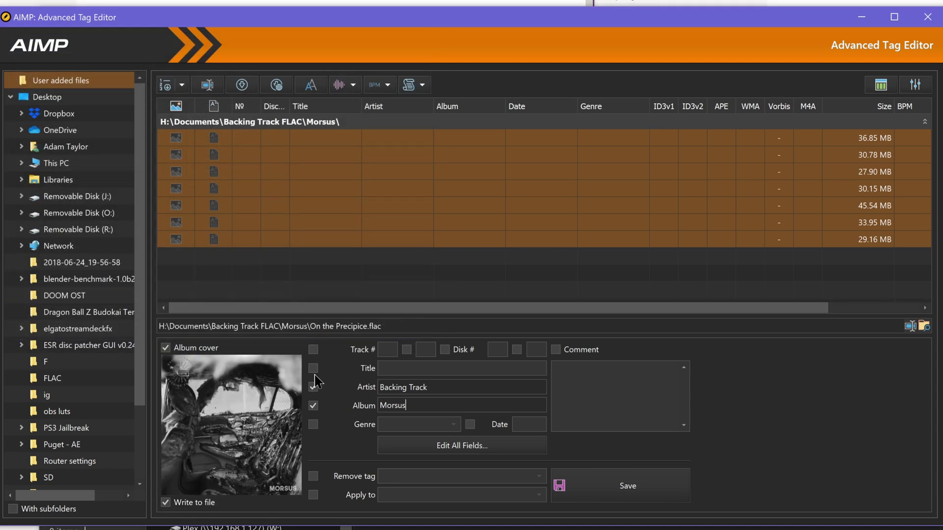
click(586, 472)
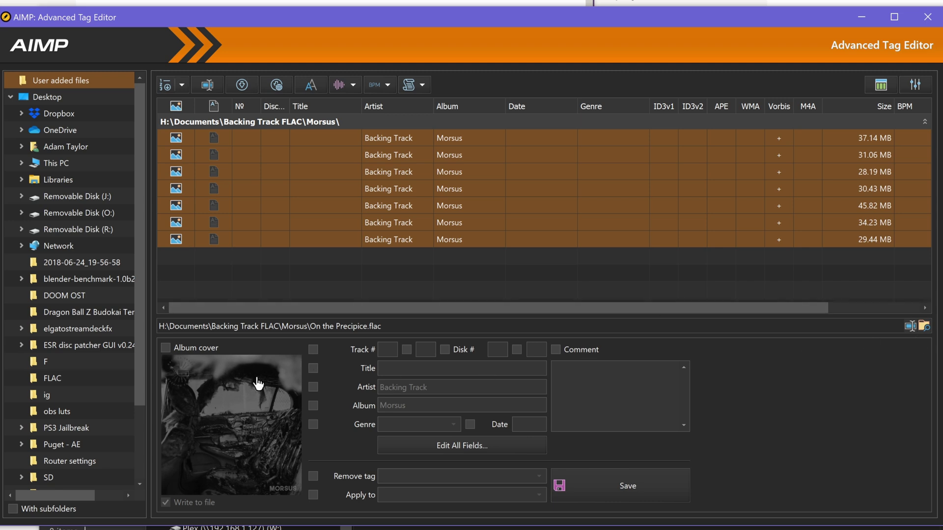
mouse_move(257, 383)
Step: Title and save each track individually as On the Precipice, Relentless, Siege, The Nail, Caput Metallum, Impending Ruin and Malum, and close the tag editor
click(423, 284)
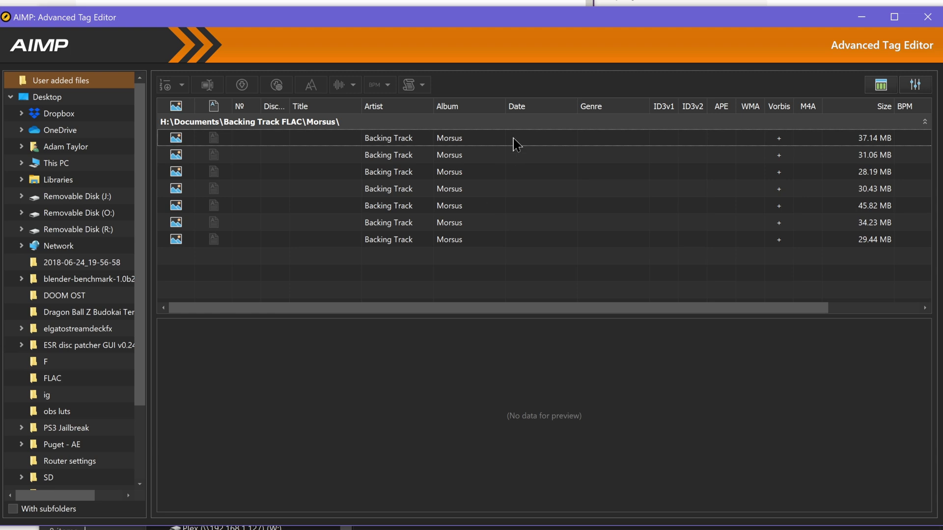
click(512, 143)
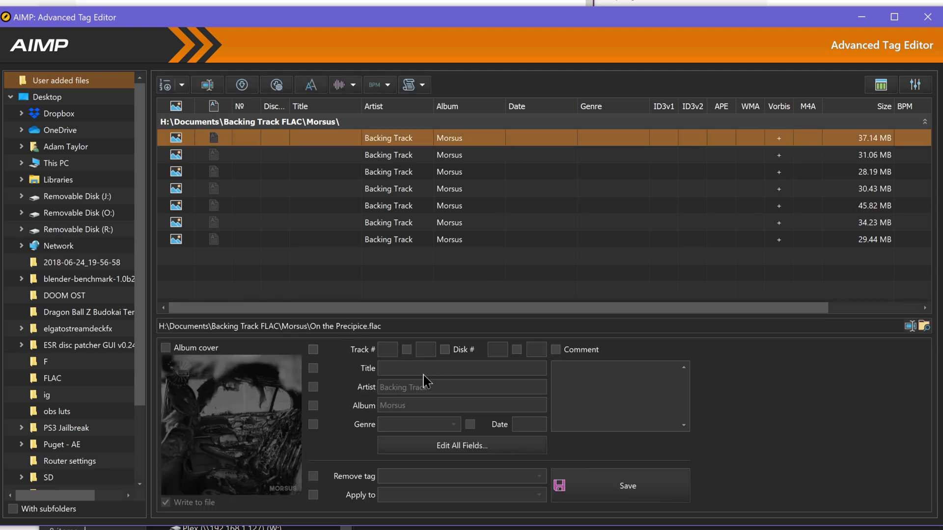
click(313, 368)
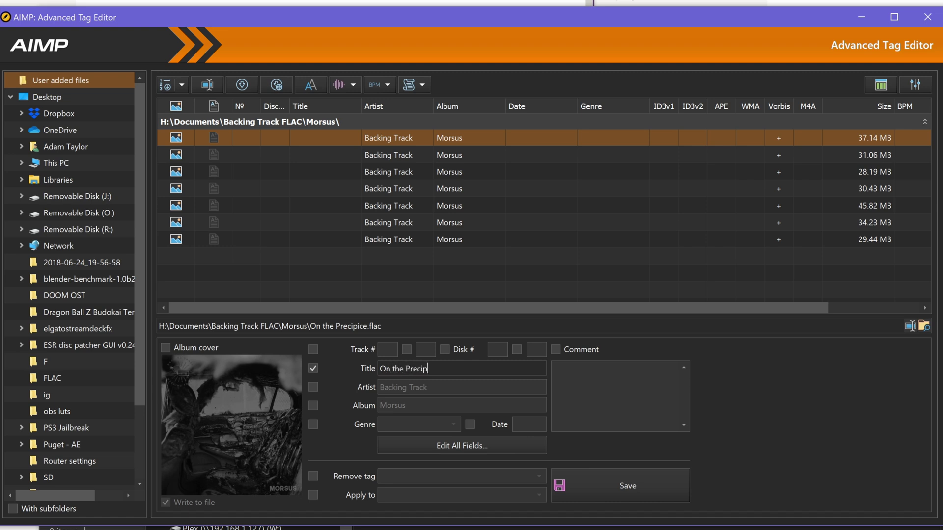
text(On the Precipice)
click(647, 488)
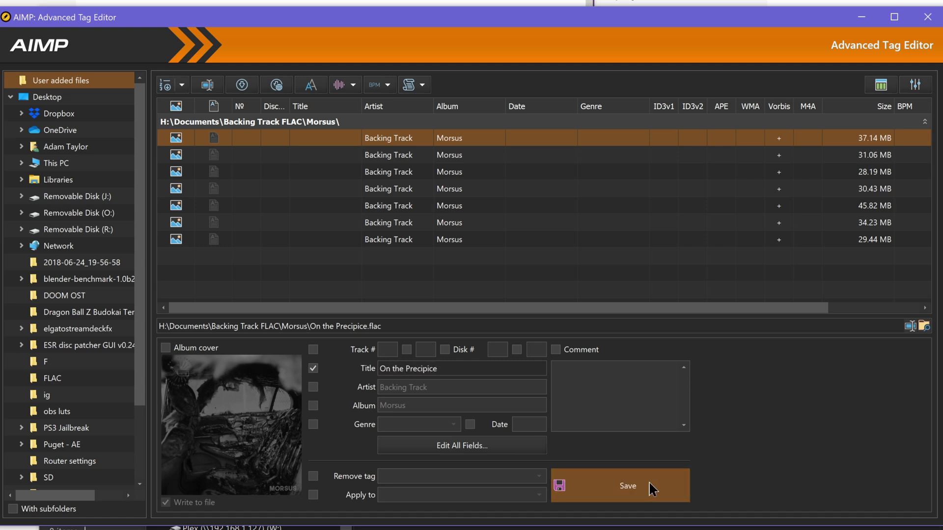
text(ntless)
click(624, 486)
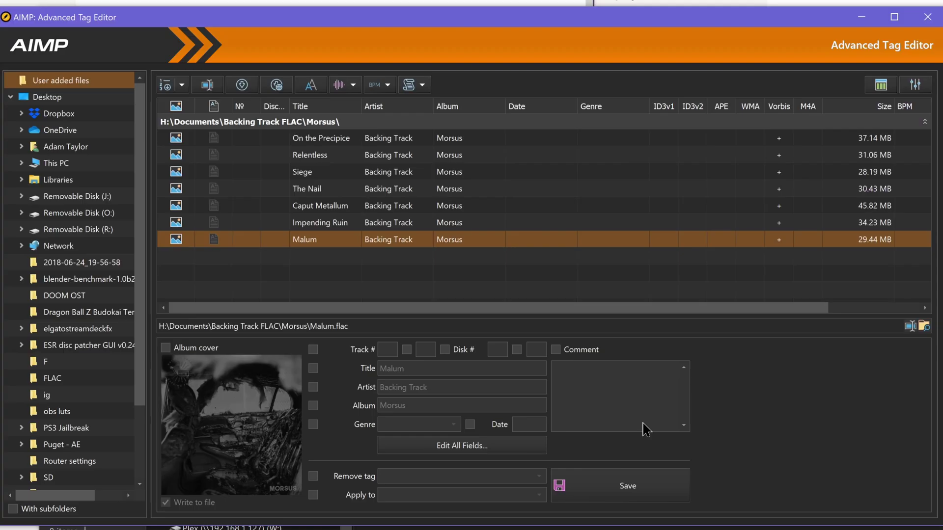
click(931, 19)
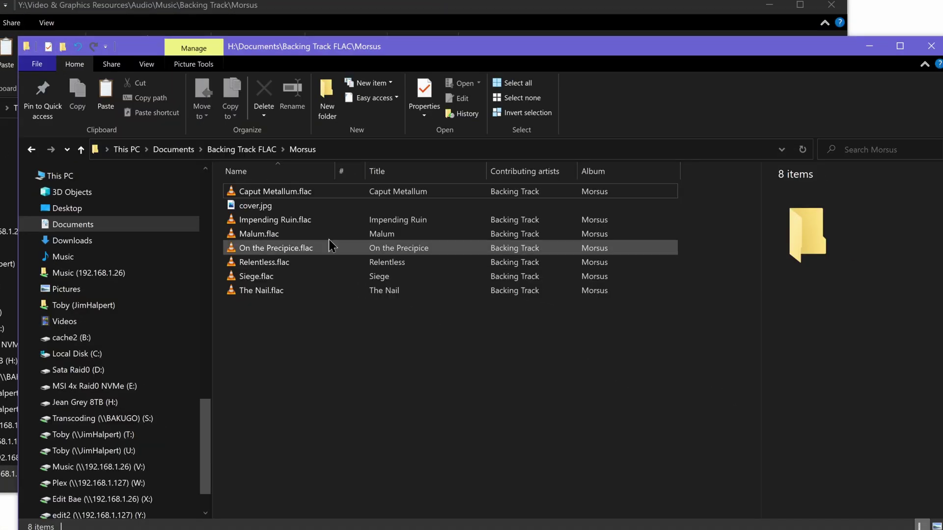
Step: Check the tag details and embedded cover of Malum.flac and On the Precipice.flac, and bring up the available actions for On the Precipice.flac
click(314, 234)
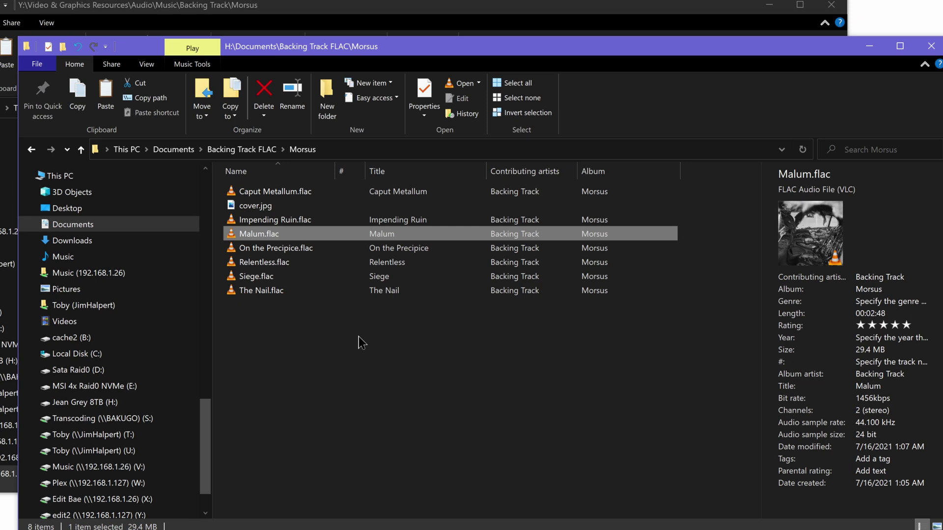
click(305, 248)
right_click(305, 248)
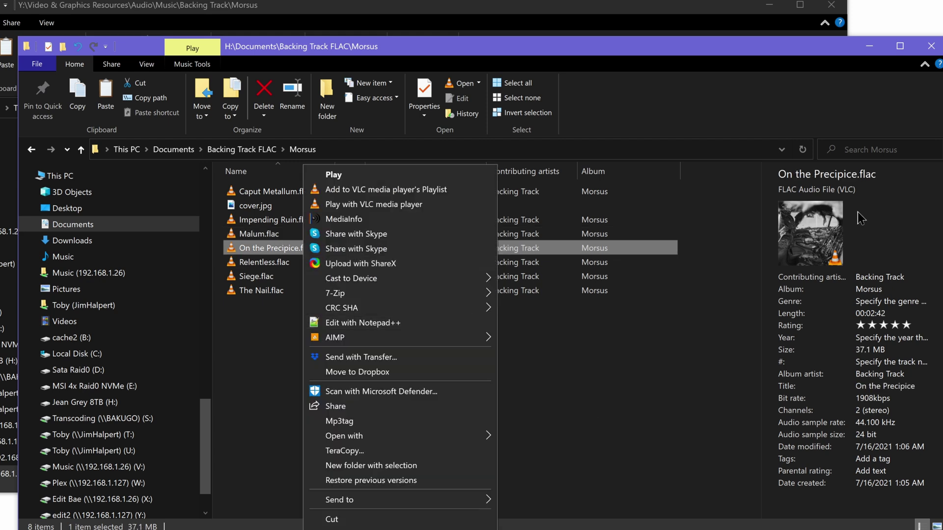